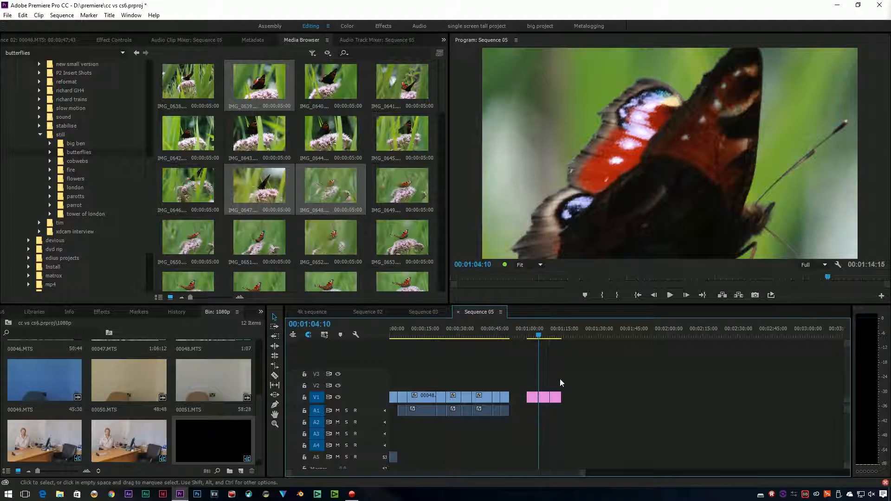
Examine the Motion settings of the first butterfly still, IMG_0639.JPG, with the playhead on that clip
left_click_drag(538, 335, 530, 335)
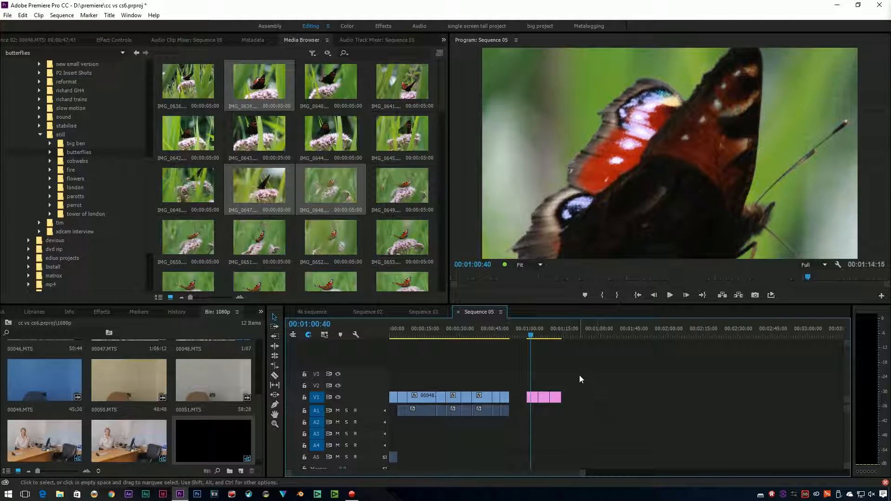
left_click_drag(587, 364, 524, 400)
left_click(556, 360)
left_click(536, 398)
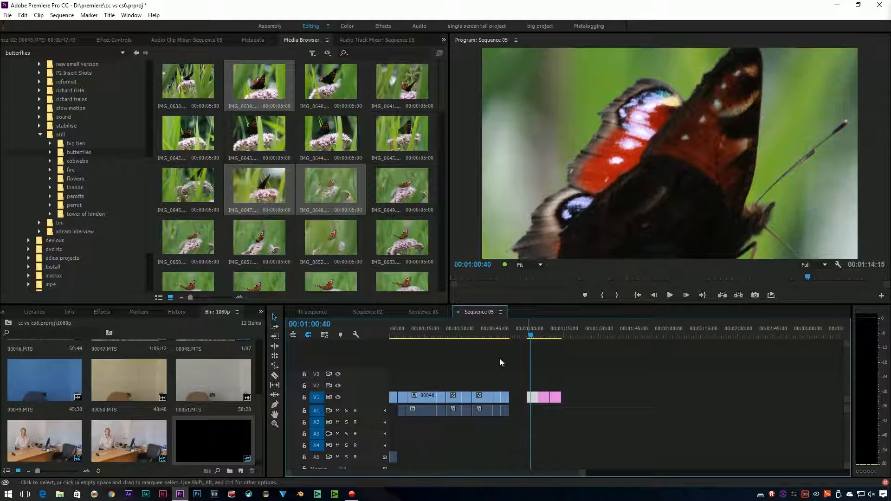
left_click(114, 39)
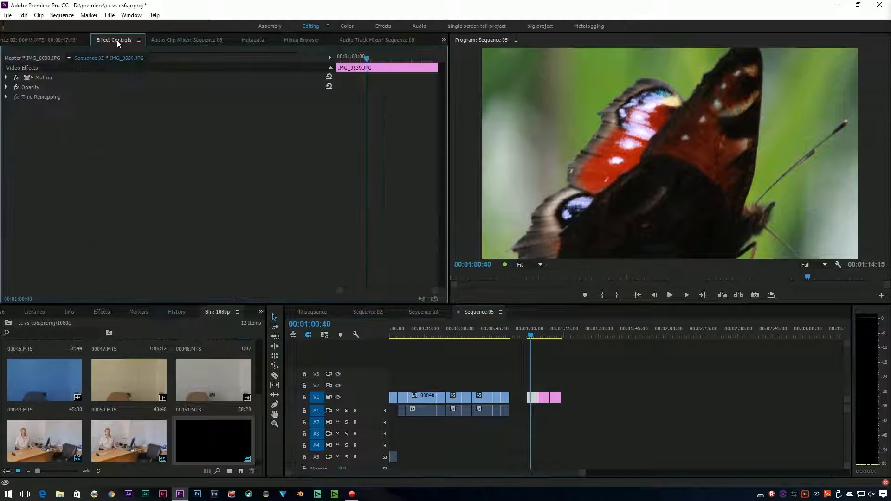
left_click(7, 78)
left_click_drag(170, 96, 140, 96)
Apply Scale to Frame Size to the three butterfly stills on V1 and view the first one
left_click_drag(522, 389, 572, 392)
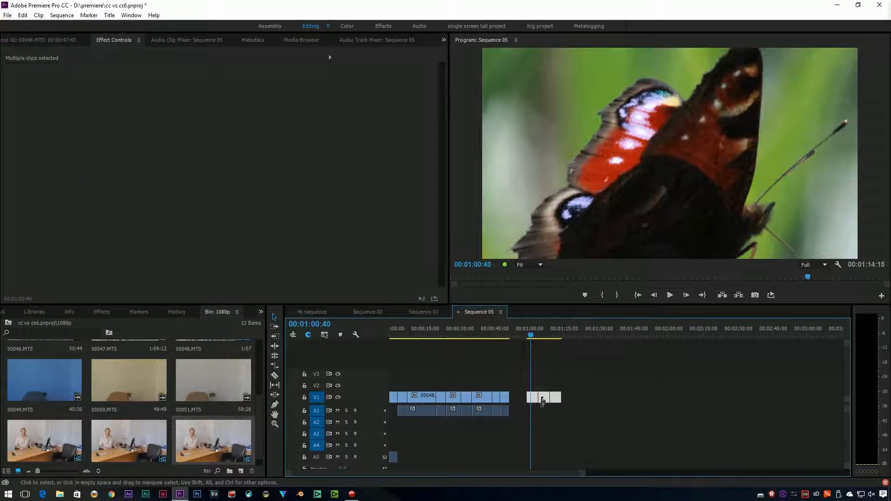
right_click(545, 400)
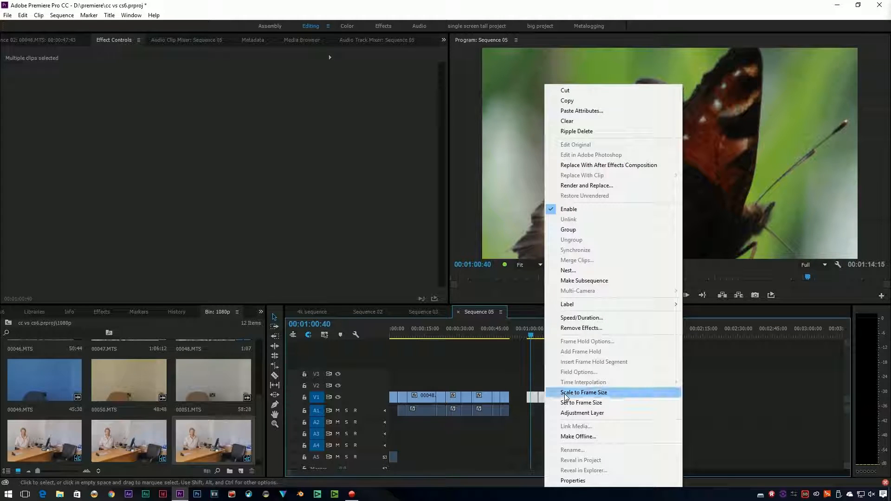
left_click(581, 392)
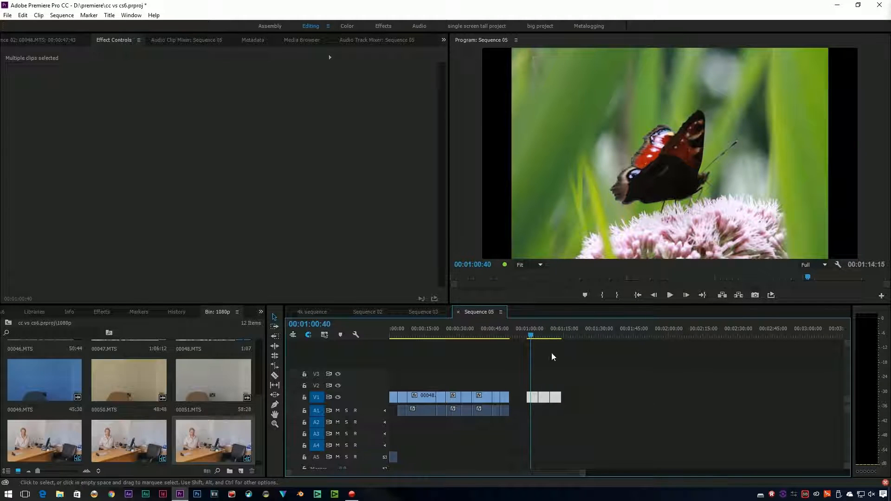
left_click(532, 334)
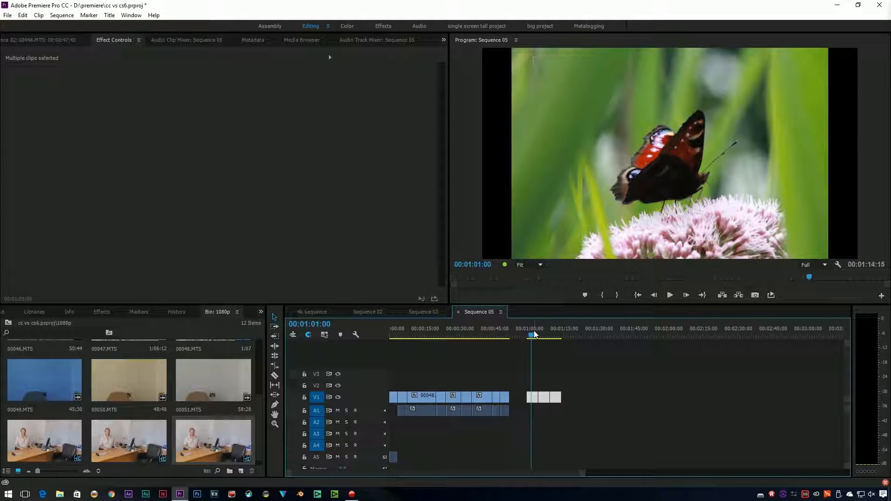
Enable Default scale to frame size in the General preferences
left_click(23, 18)
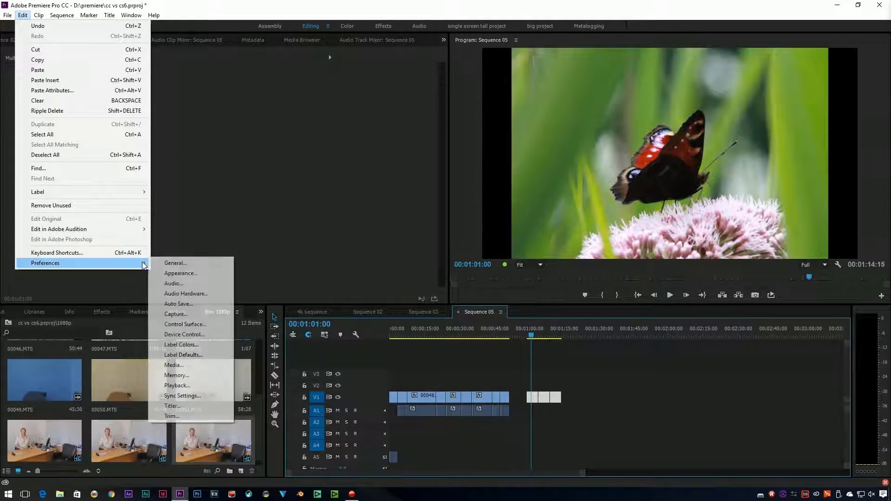
left_click(167, 263)
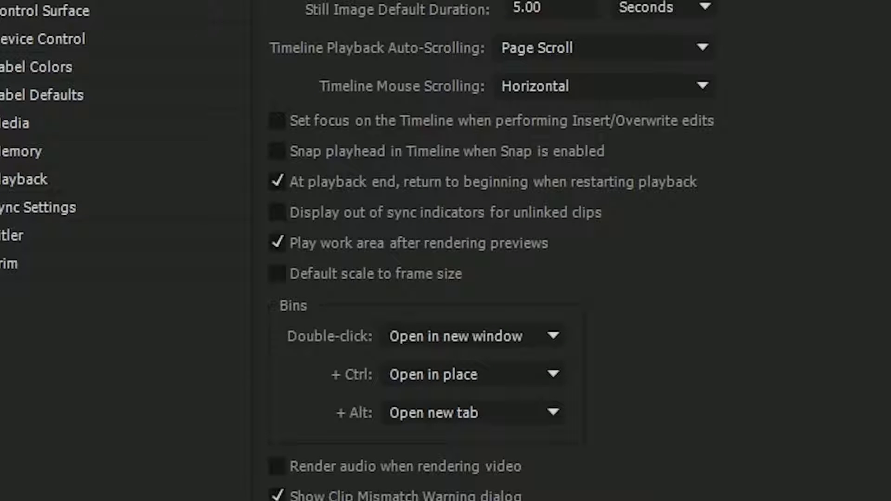
left_click(278, 274)
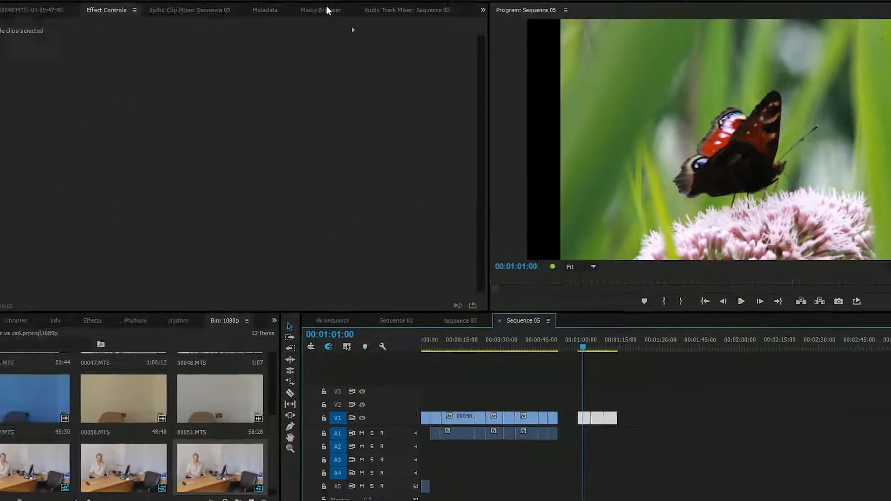
Add stills IMG_0682, IMG_0683 and IMG_0684 from the butterflies folder after the existing stills on V1
left_click(329, 20)
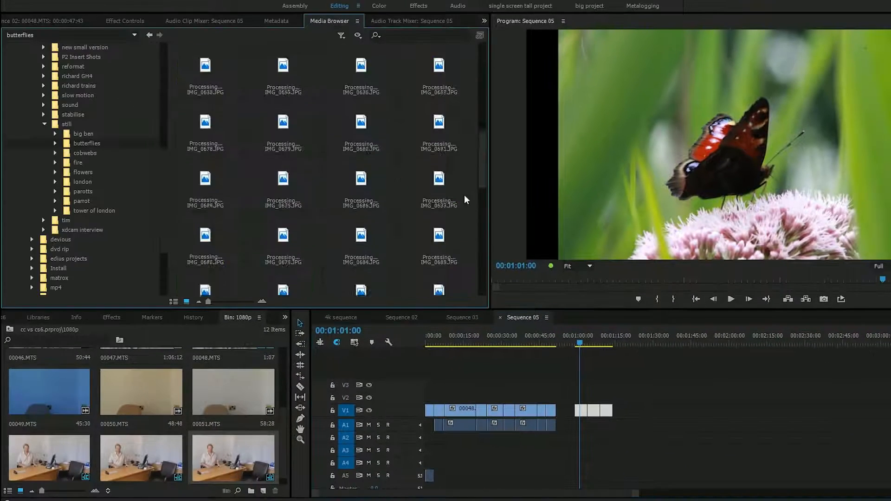
left_click_drag(361, 164, 638, 410)
left_click_drag(614, 336, 580, 346)
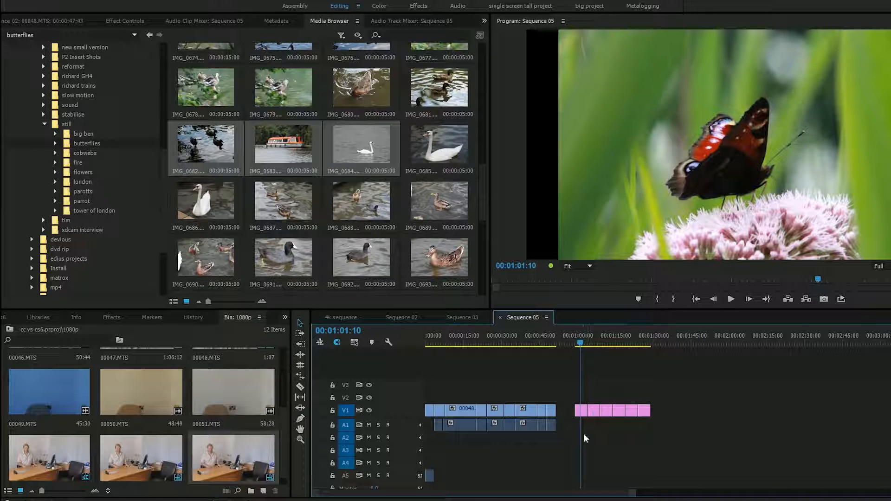
Enlarge the first butterfly still, IMG_0639.JPG, by raising its Scale to 250
left_click(581, 410)
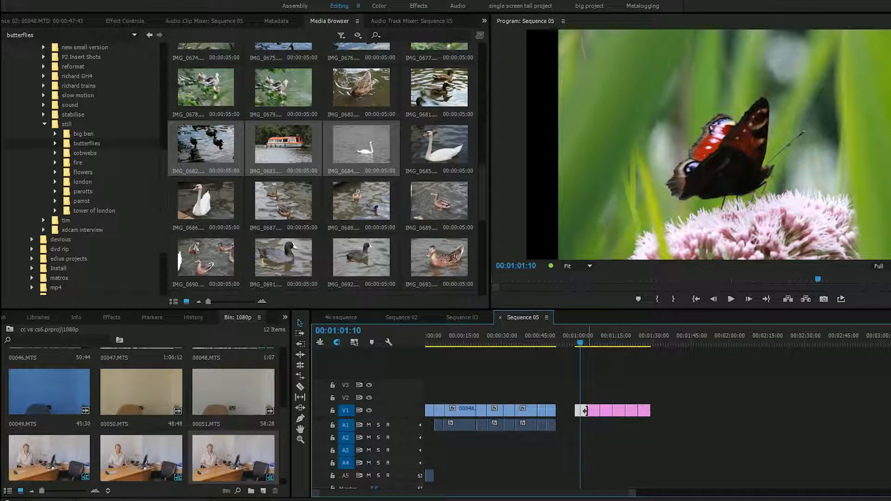
left_click(128, 19)
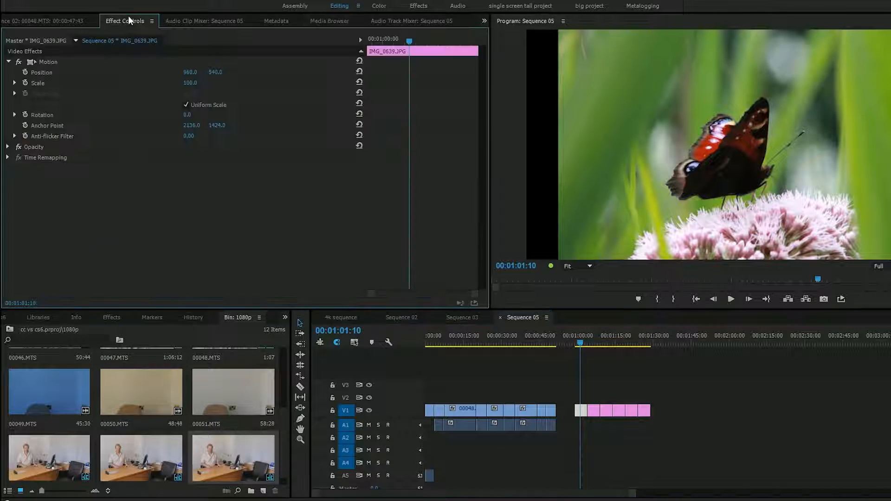
left_click_drag(193, 83, 197, 84)
left_click(197, 82)
type("111")
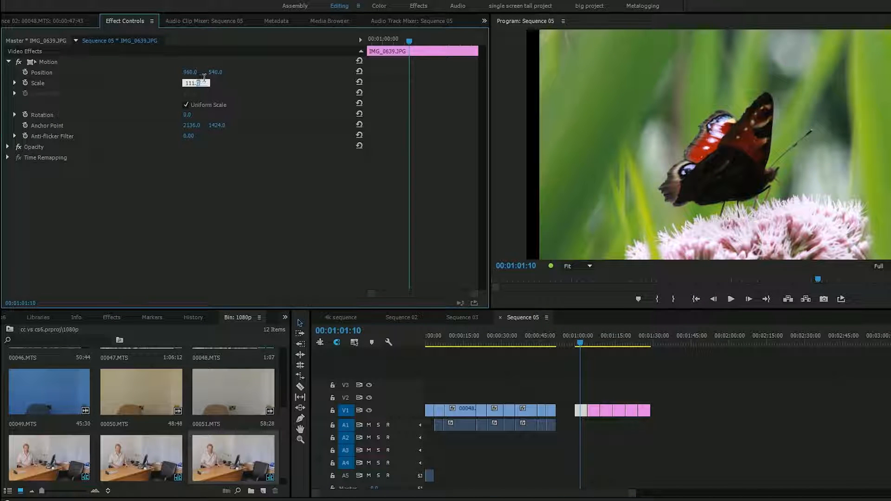
key("Return")
left_click_drag(194, 82, 196, 83)
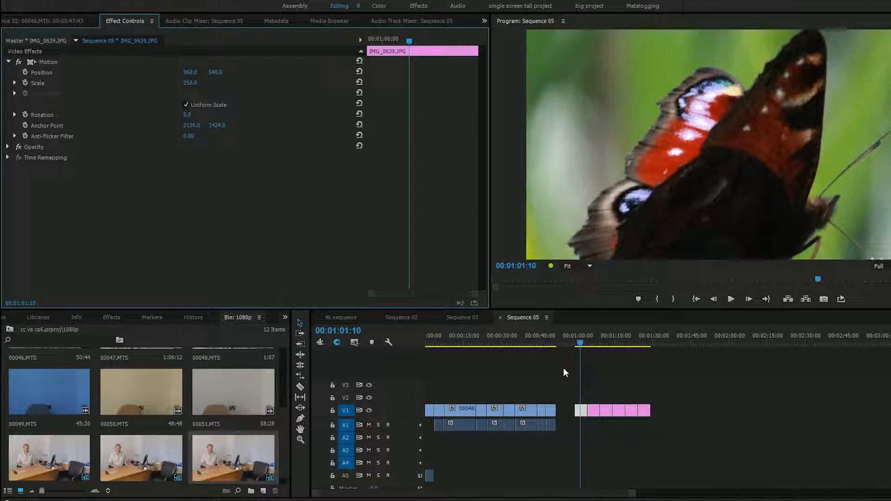
Turn off Scale to Frame Size for all six stills on V1 and check the first still
left_click_drag(565, 370, 635, 416)
right_click(635, 416)
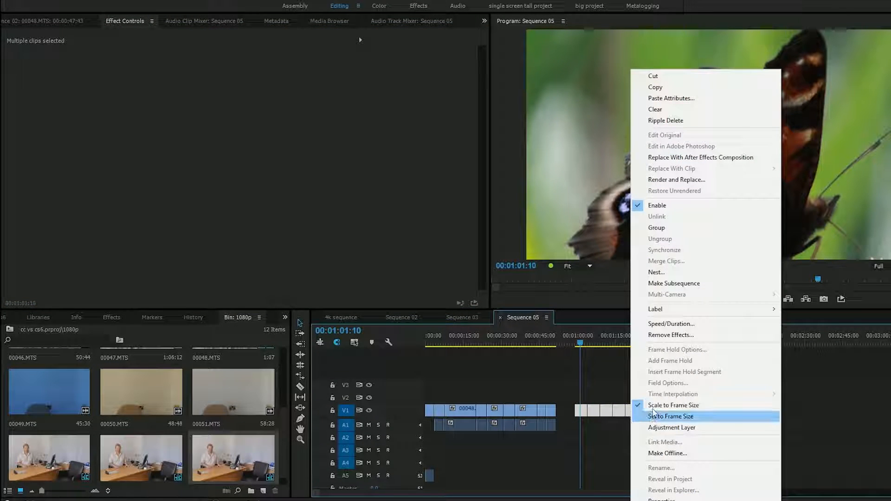
left_click(655, 405)
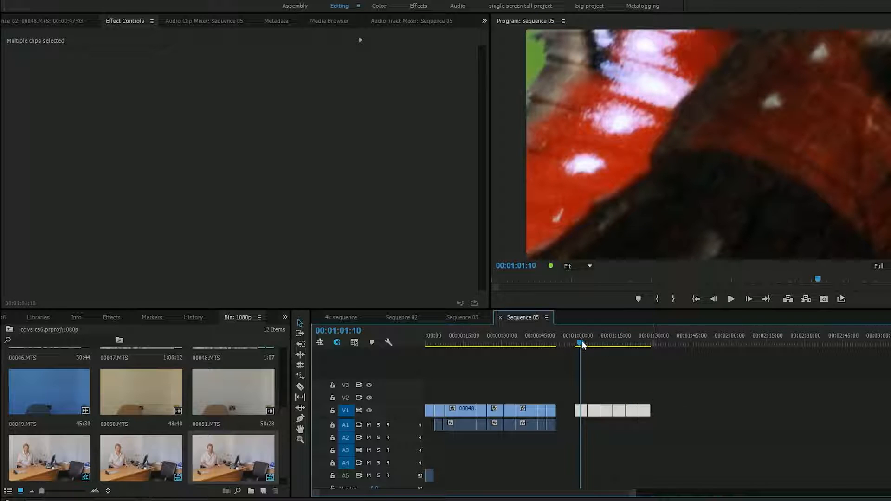
mouse_move(583, 345)
left_mouse_down()
mouse_move(637, 346)
mouse_move(583, 348)
left_mouse_up()
Reduce the Scale of the IMG_0639.JPG still to 59
left_click(580, 411)
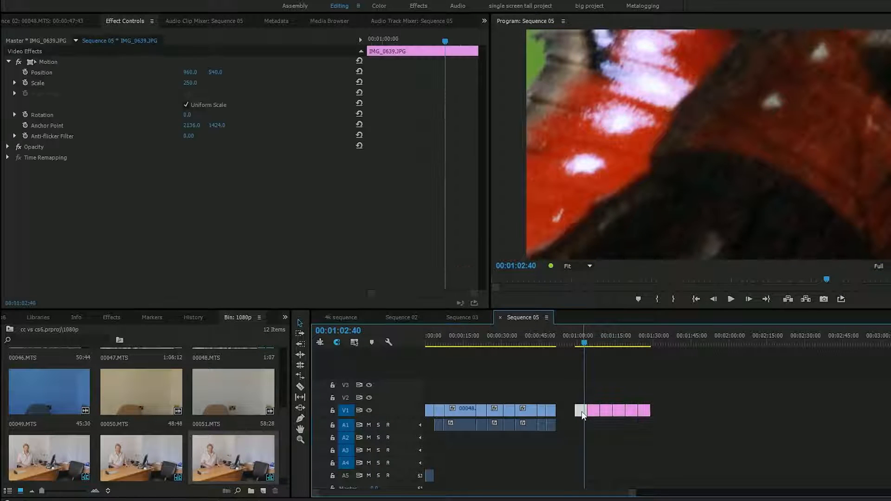
left_click(190, 82)
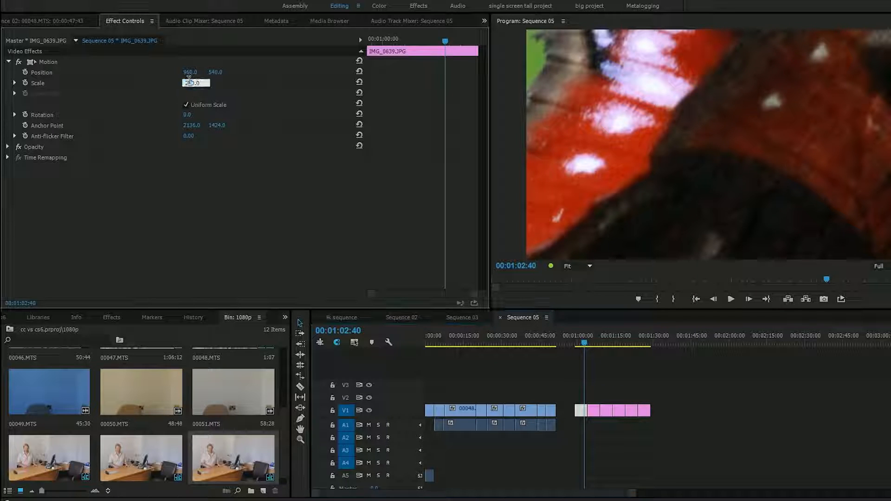
type("54")
key("Return")
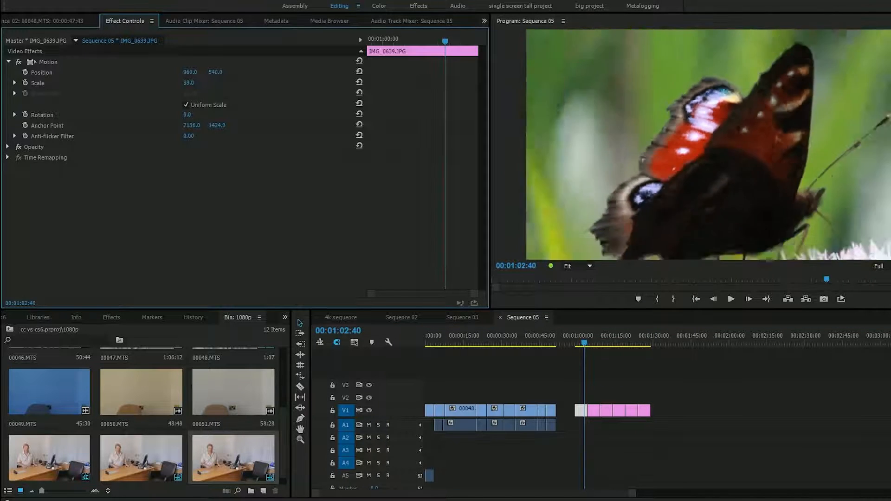
Apply Set to Frame Size to all six stills, and scale IMG_0639.JPG up to about 110
left_click(699, 366)
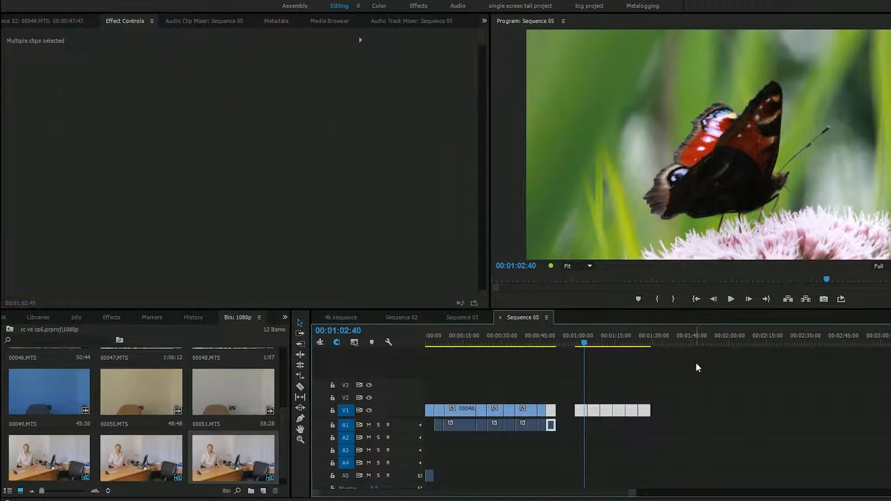
left_click_drag(700, 366, 576, 432)
right_click(597, 416)
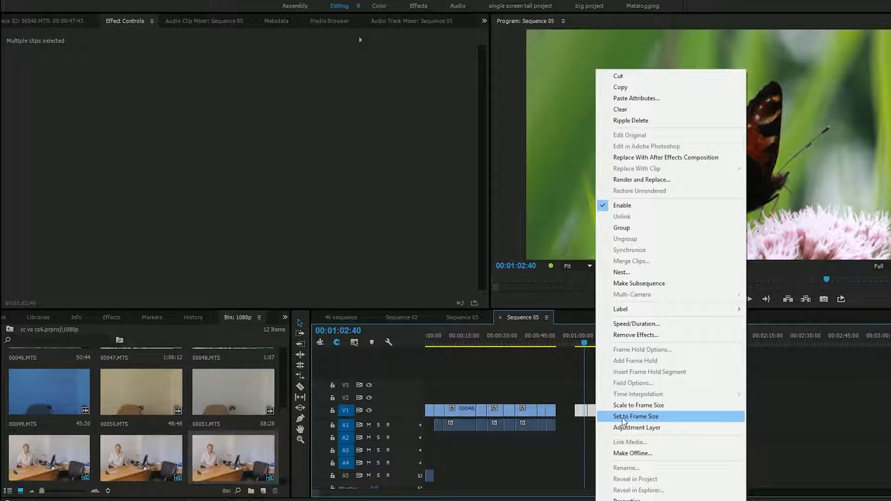
left_click(623, 418)
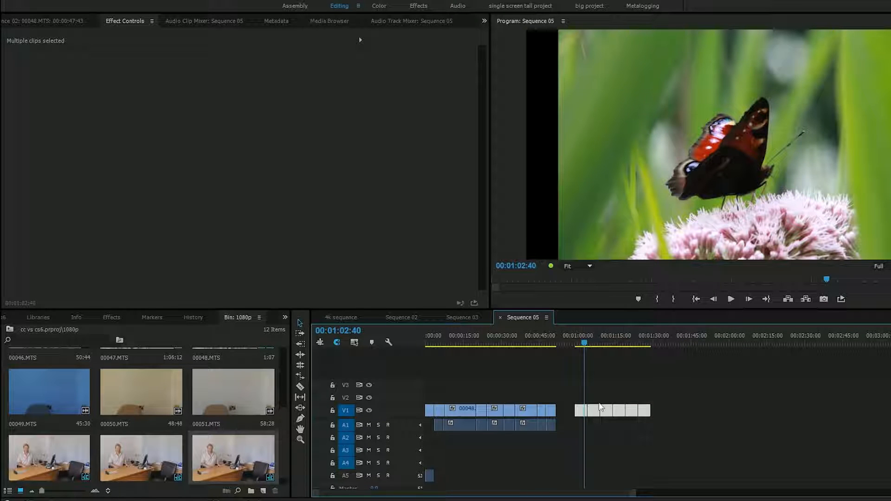
left_click(580, 410)
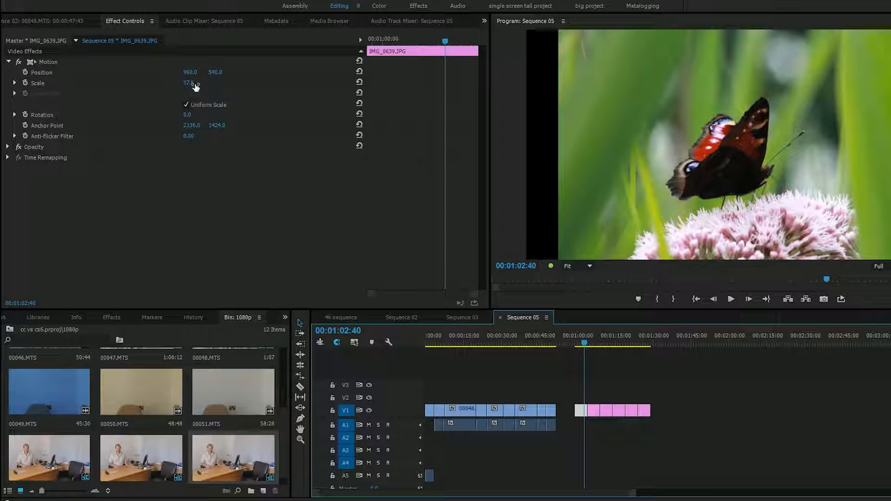
left_click_drag(196, 89, 218, 90)
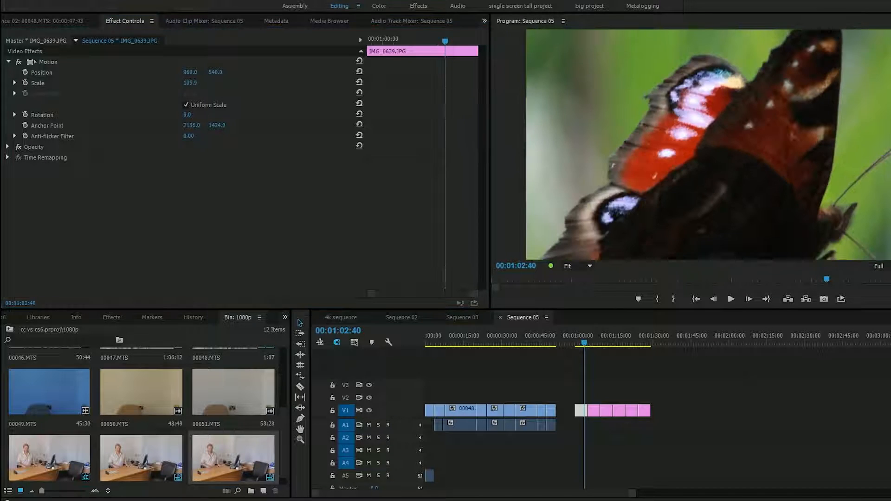
Try to apply Set to Frame Size once more to all six stills on V1
right_click(598, 411)
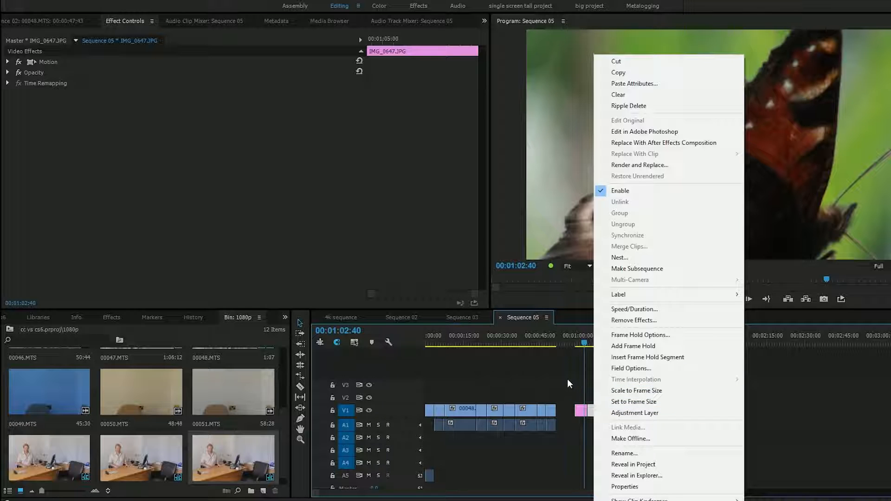
left_click(578, 383)
left_click_drag(562, 365, 669, 429)
right_click(647, 425)
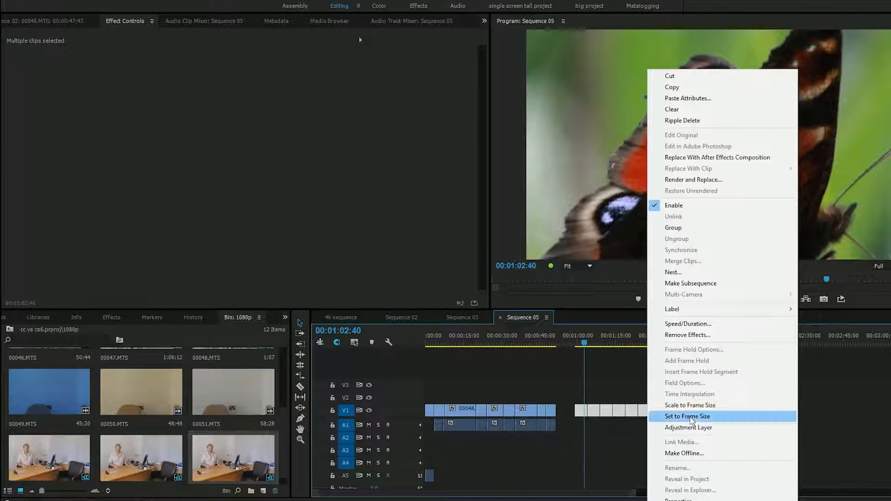
left_click(693, 420)
Place the playhead at the start of the IMG_0639.JPG still and reduce its Scale to 47.9
left_click(578, 344)
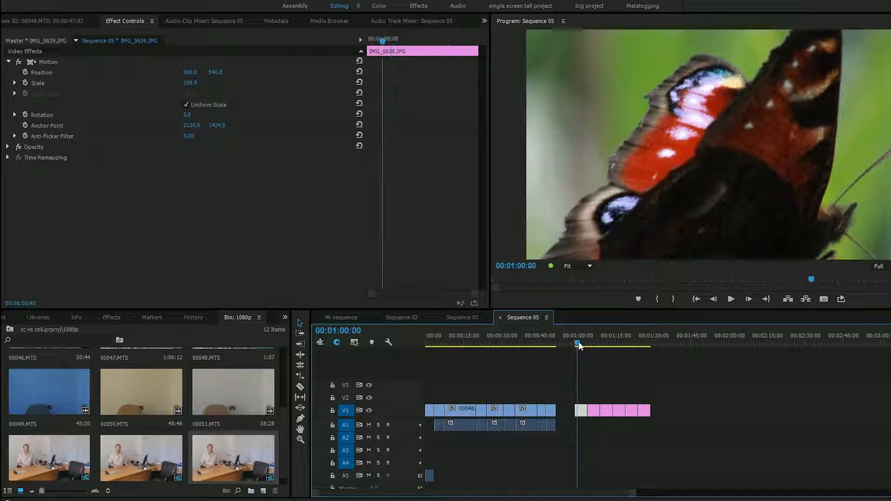
left_click_drag(579, 344, 576, 346)
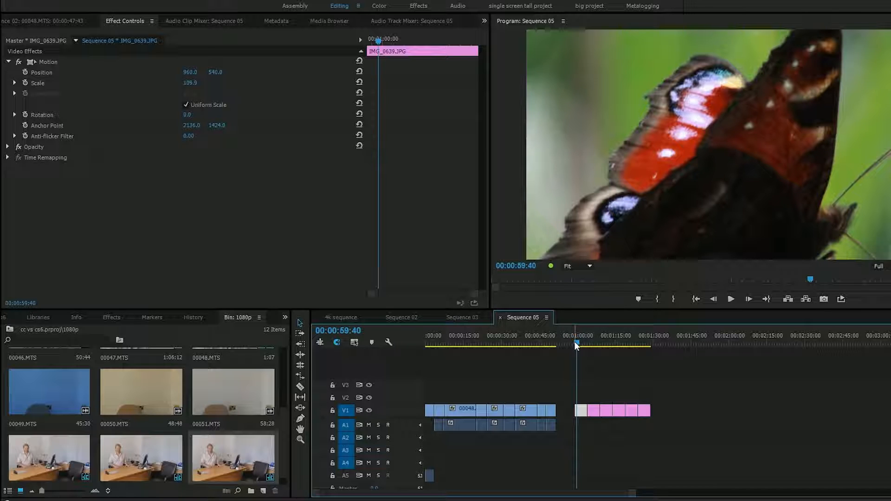
left_click_drag(576, 346, 575, 346)
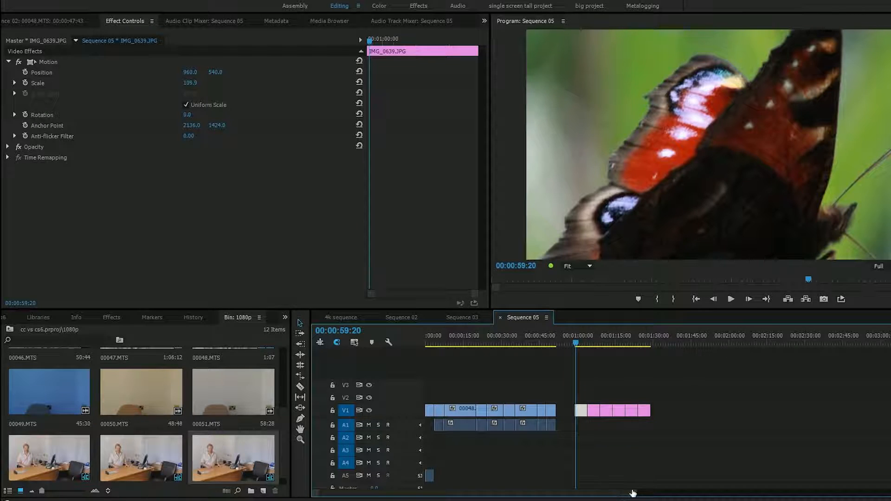
left_click_drag(632, 493, 534, 483)
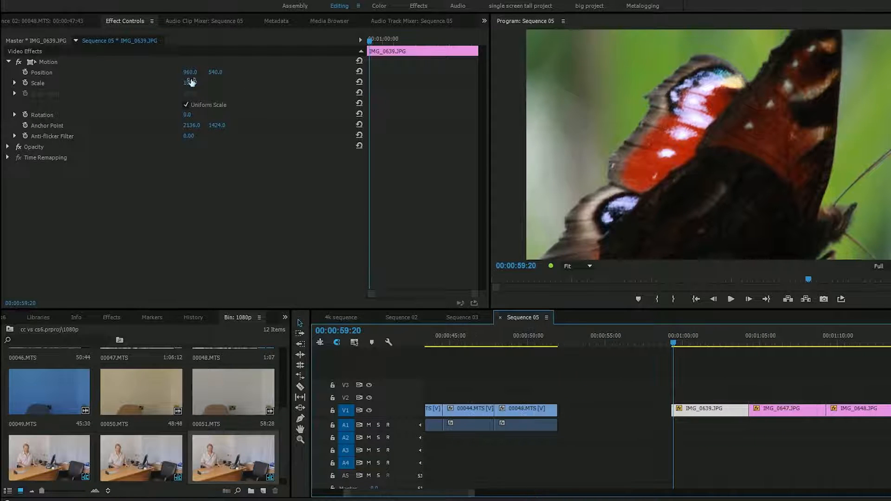
left_click_drag(192, 82, 170, 82)
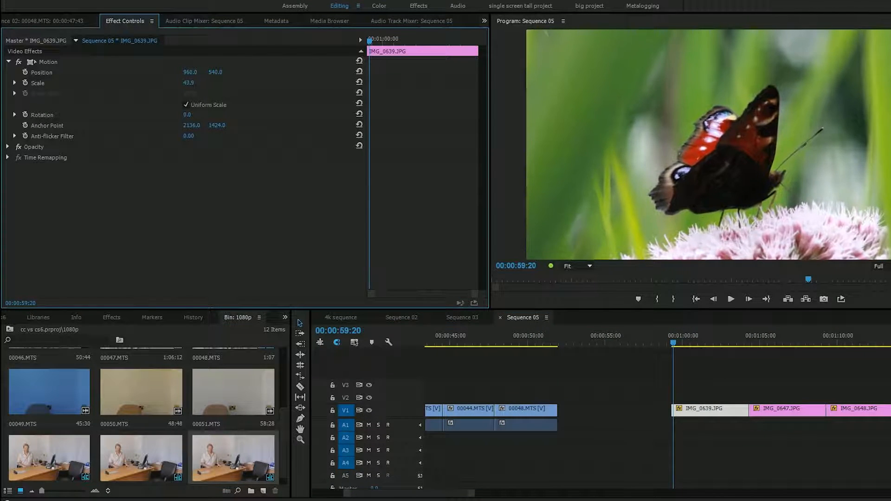
Animate IMG_0639.JPG with Position and Scale keyframes at its start and near its end, zooming in and shifting the picture
left_click(24, 83)
left_click(26, 71)
left_click_drag(371, 41, 480, 52)
mouse_move(193, 84)
left_mouse_down()
mouse_move(217, 72)
mouse_move(146, 72)
mouse_move(189, 73)
mouse_move(180, 72)
left_mouse_up()
Play back the zoom animation from the start of the IMG_0639.JPG still
left_click(684, 343)
left_click_drag(685, 344, 674, 343)
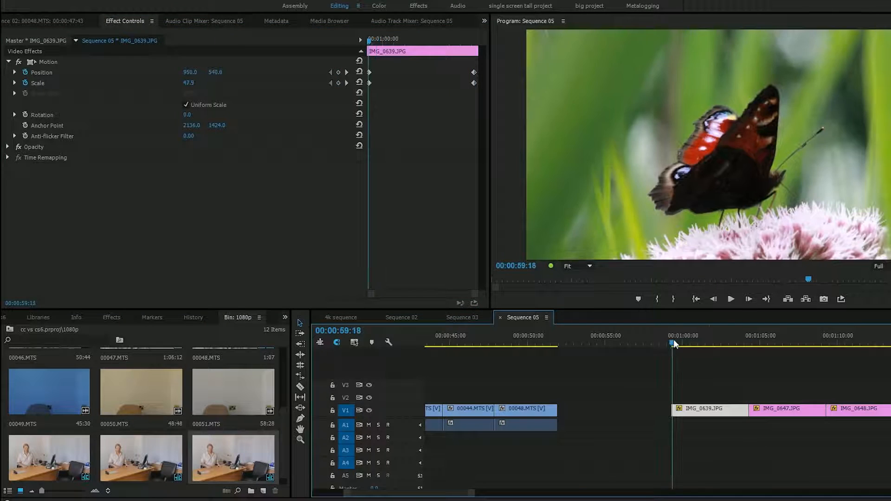
left_click(733, 301)
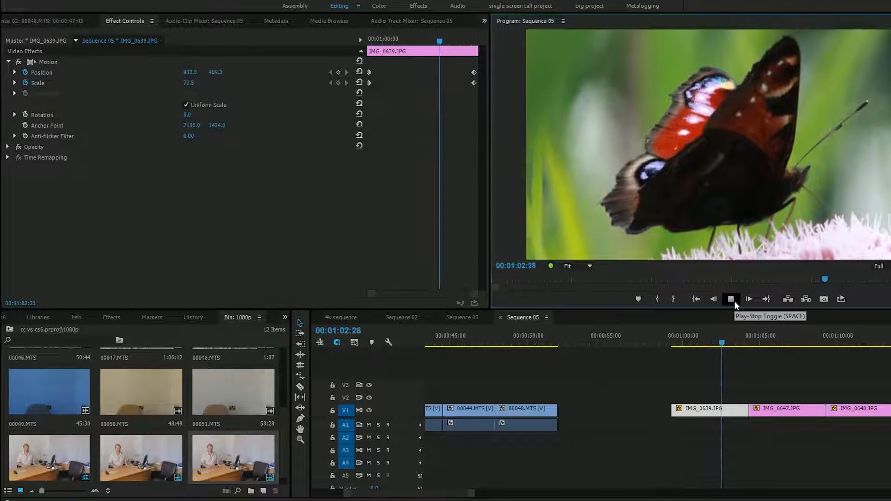
Stop playback and copy the animated IMG_0639.JPG still on V1
left_click(732, 300)
left_click_drag(474, 494, 531, 495)
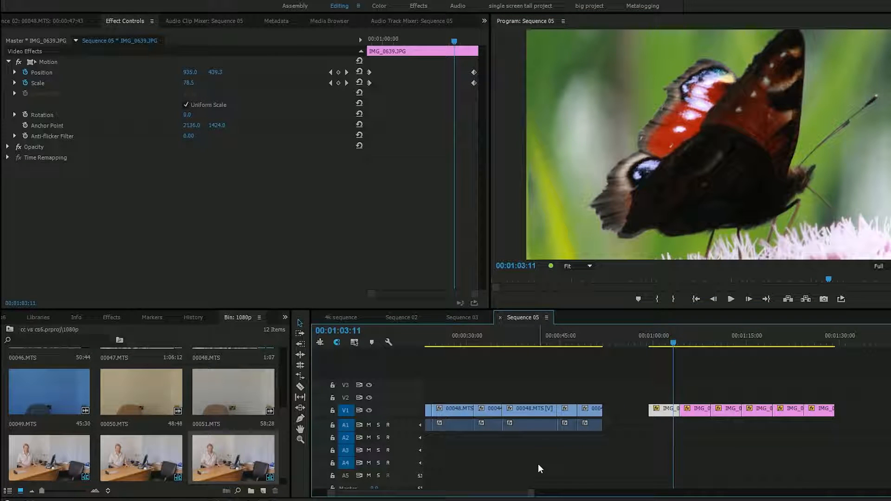
right_click(670, 415)
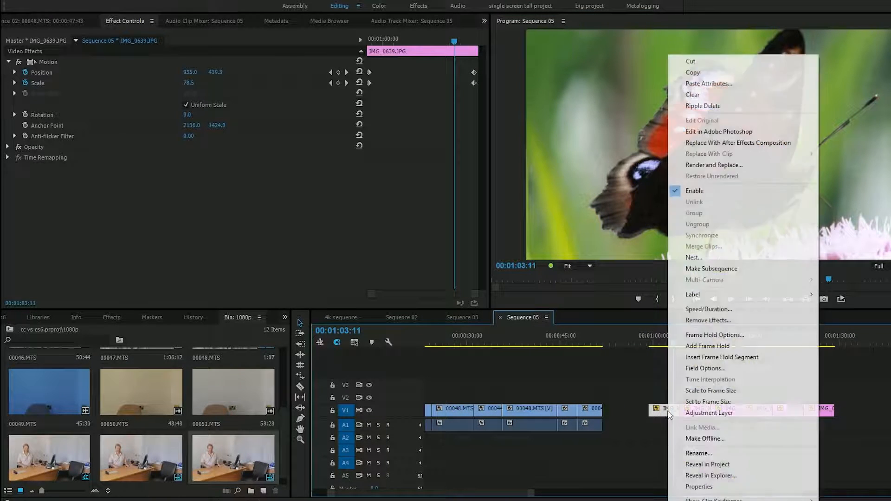
left_click(695, 74)
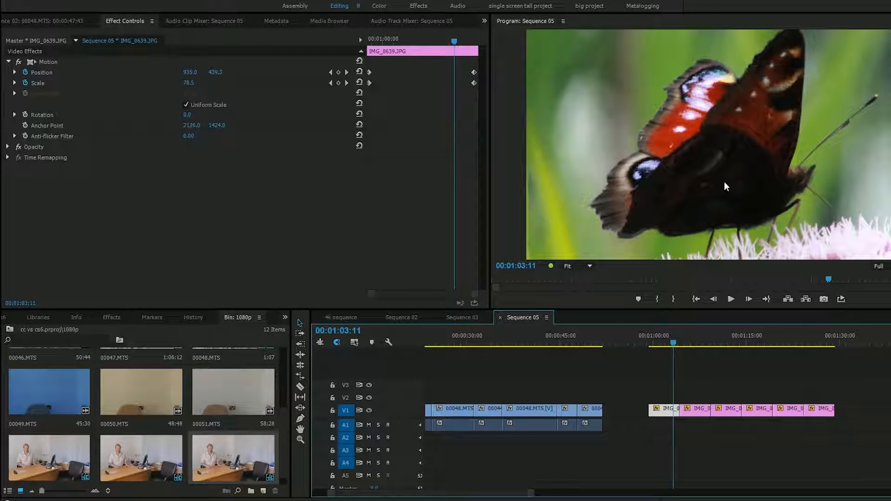
Paste the copied still's attributes onto the other five stills on V1 and scrub through them to check the zoom
left_click_drag(854, 397, 694, 437)
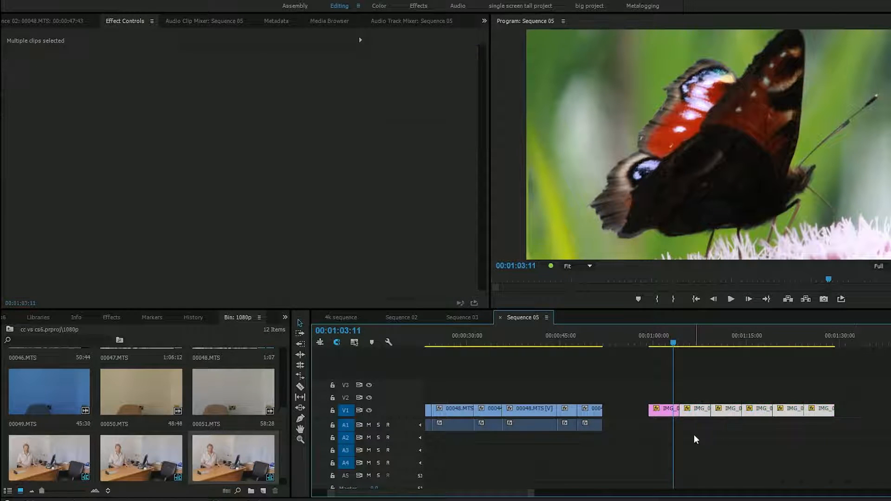
right_click(731, 412)
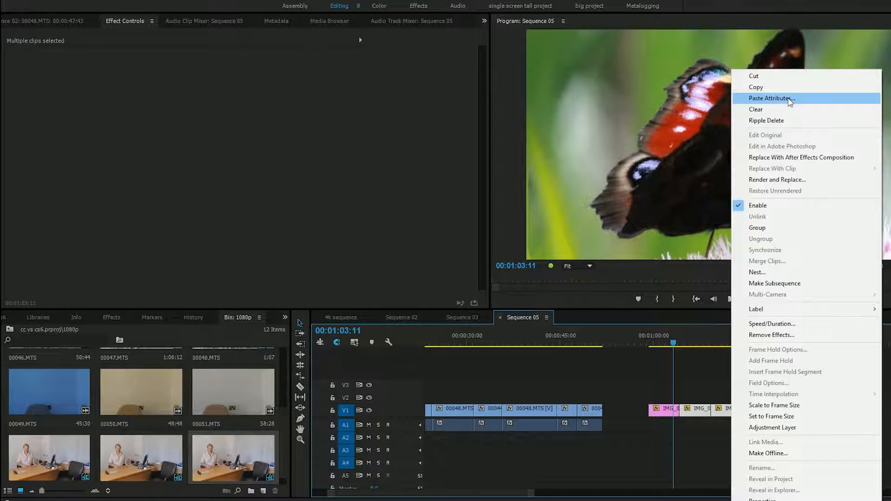
left_click(789, 99)
left_click_drag(485, 100, 598, 88)
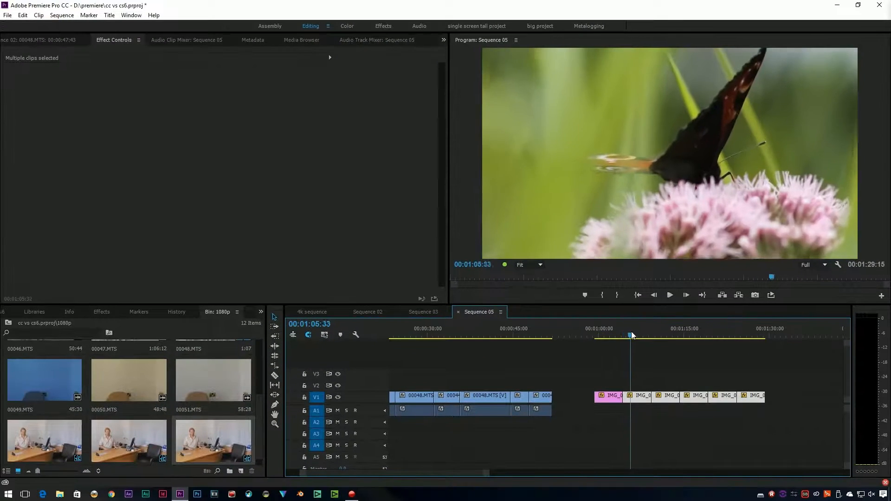
left_click_drag(632, 335, 704, 358)
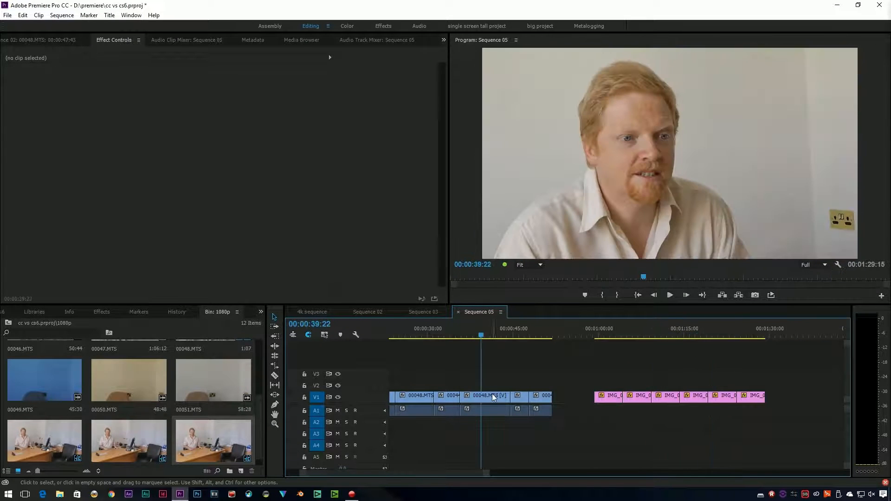
Apply Three-Way Color Corrector to the 00048.MTS clip at 00:00:39:22 and balance shadows, midtones and highlights by sampling the picture
left_click(494, 397)
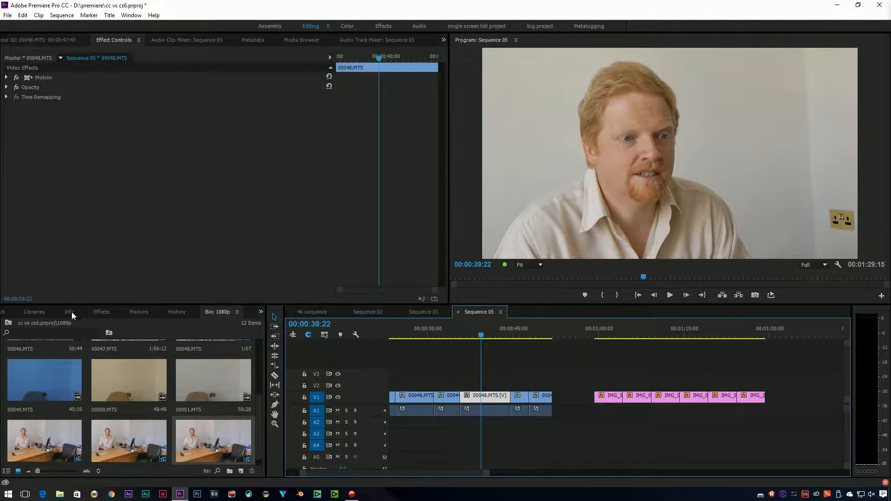
left_click(102, 312)
left_click(51, 324)
type("three")
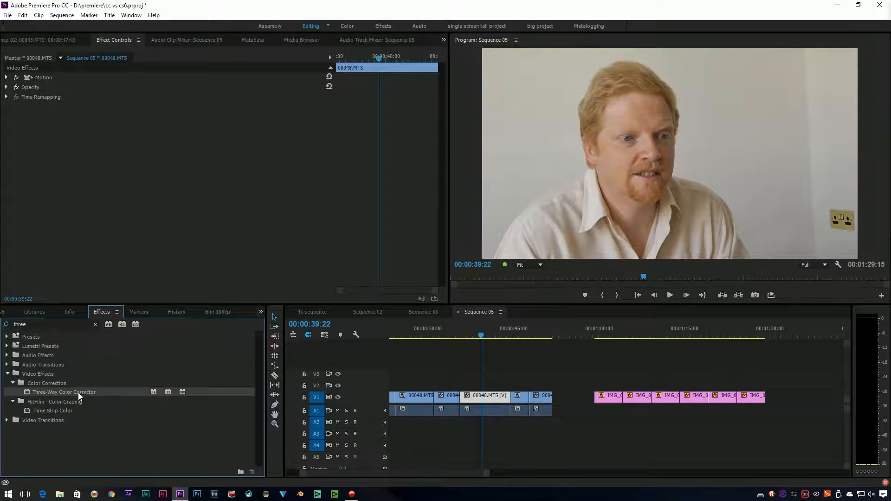
double_click(79, 394)
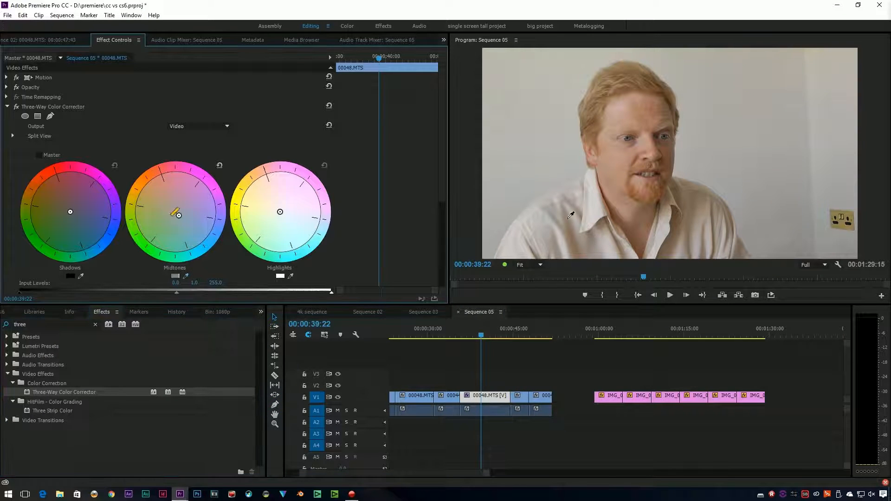
left_click(599, 149)
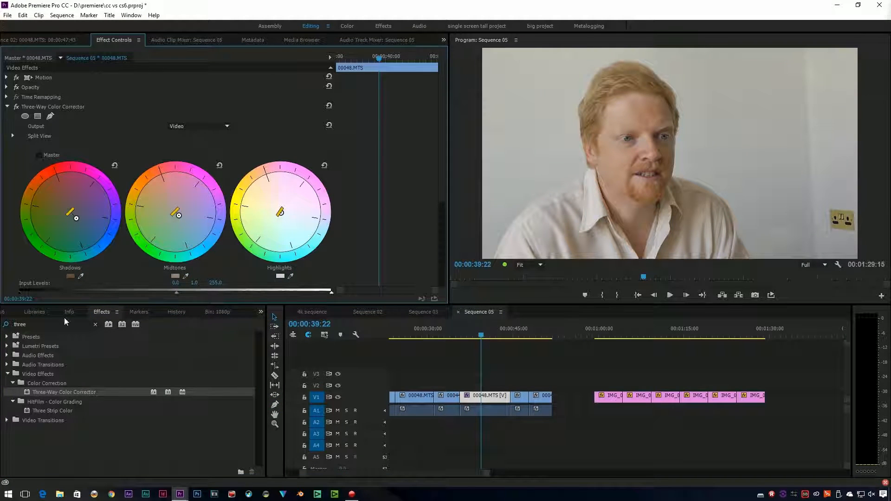
Add RGB Curves to the same 00048.MTS clip and increase the picture's contrast with it
double_click(65, 324)
type("rgb")
left_click(6, 107)
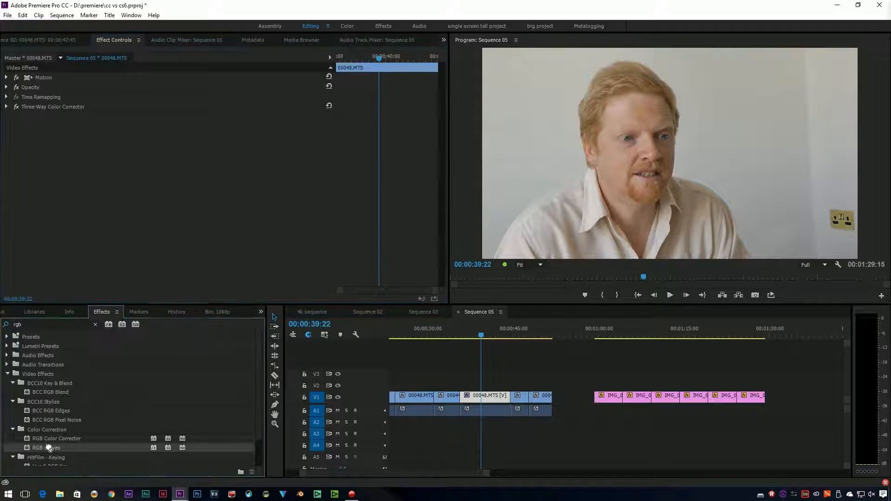
double_click(46, 447)
left_click(7, 116)
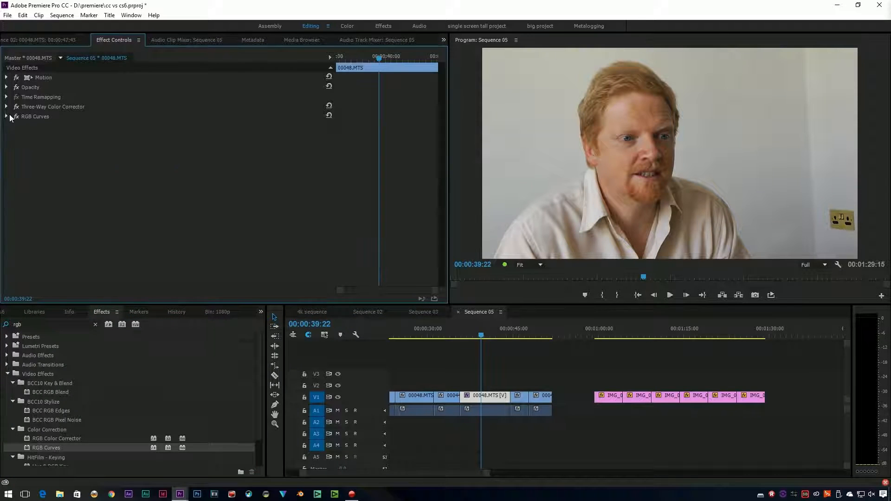
Add the DeHummer audio effect to the 00048.MTS clip's audio on A1
left_click(96, 324)
left_click(7, 355)
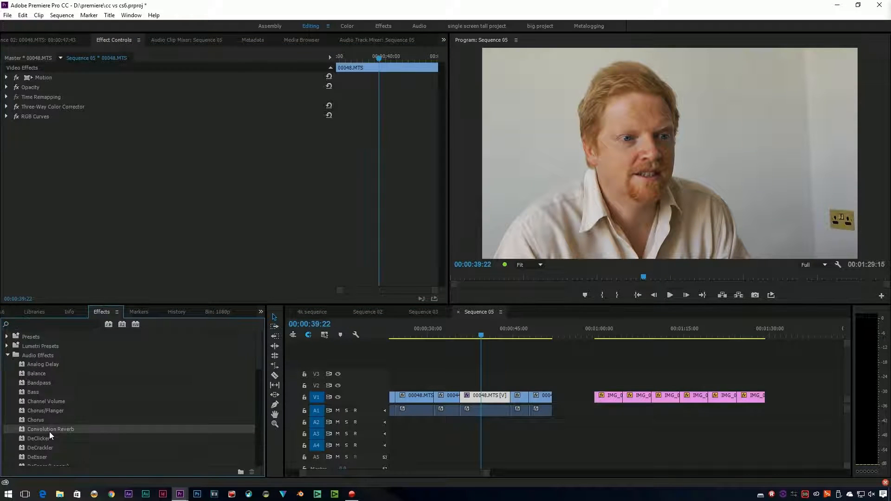
scroll(62, 446, "down", 1)
scroll(62, 455, "down", 5)
left_click_drag(55, 332, 168, 254)
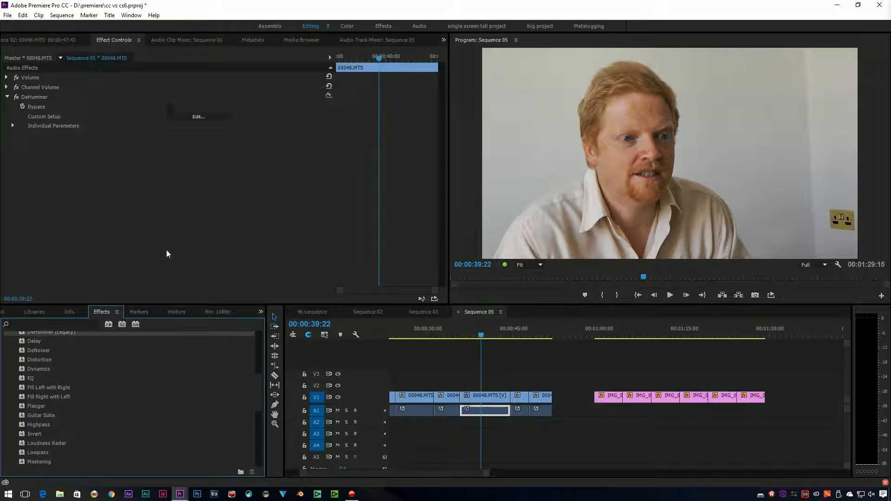
Turn on linked selection and copy the corrected 00048.MTS clip together with its audio
left_click(486, 399)
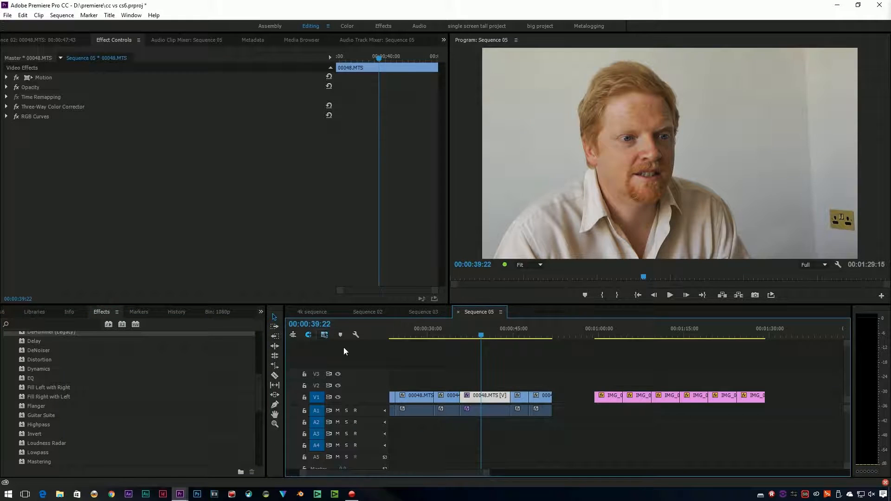
left_click(500, 396)
left_click(499, 388)
left_click(496, 396)
right_click(488, 395)
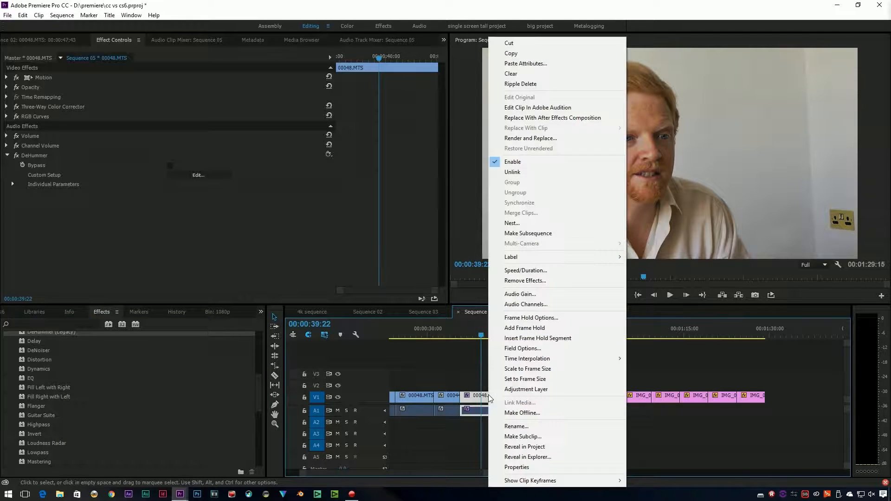
left_click(516, 53)
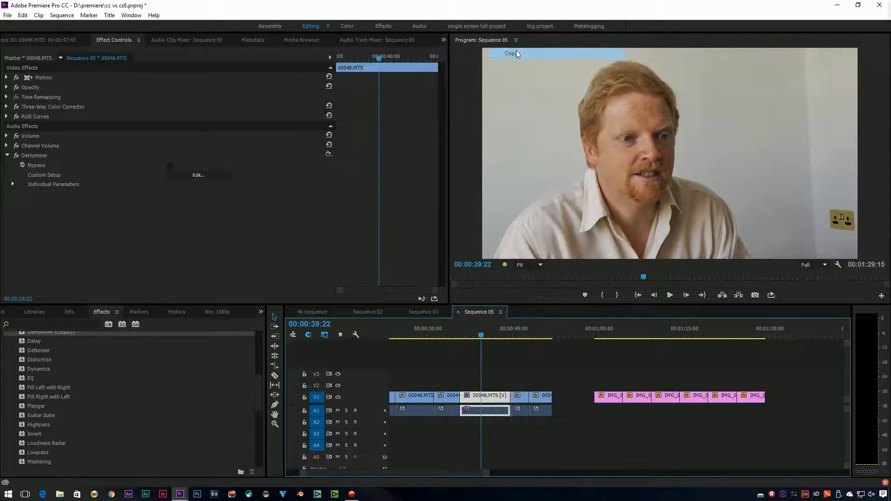
Paste the copied attributes onto the two preceding clips, excluding RGB Curves and DeHummer, and check the effects on the first one
left_click_drag(448, 373, 413, 413)
right_click(414, 400)
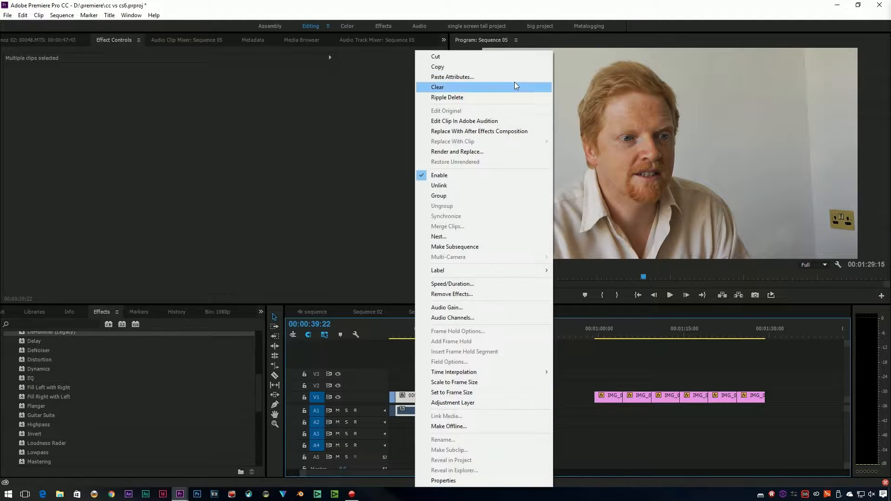
left_click(514, 78)
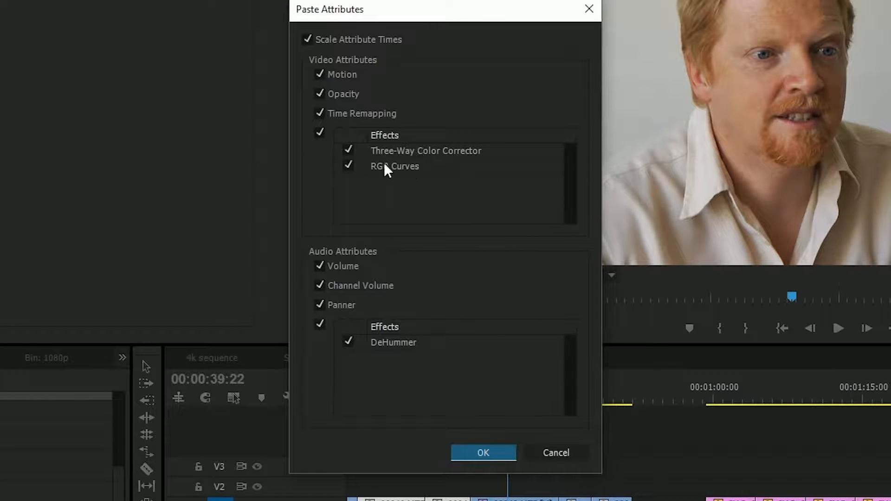
left_click(349, 167)
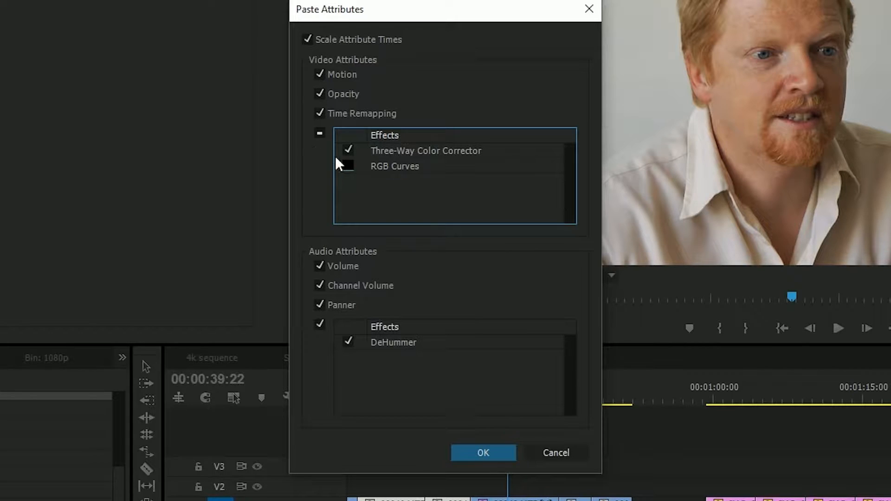
left_click(428, 348)
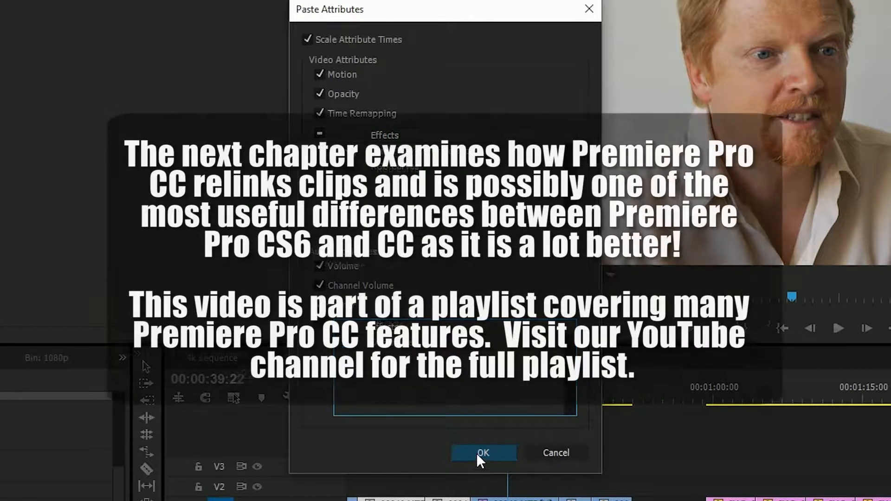
left_click(478, 452)
left_click(412, 374)
left_click(425, 480)
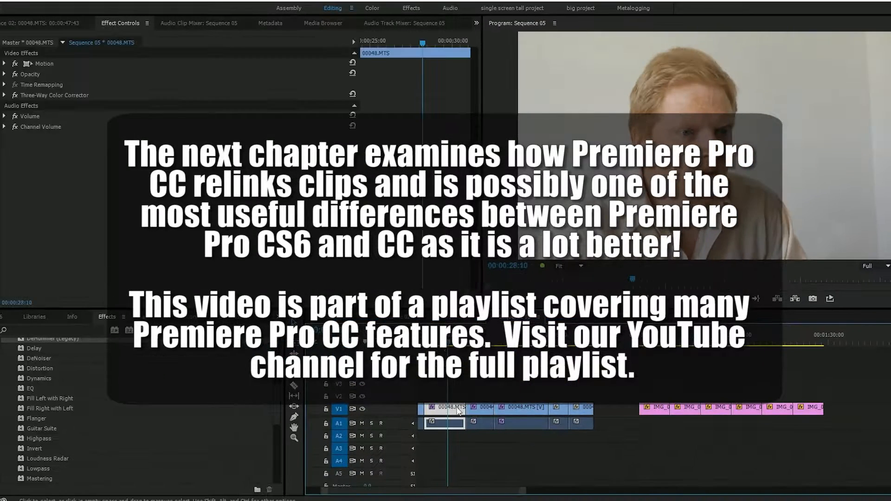